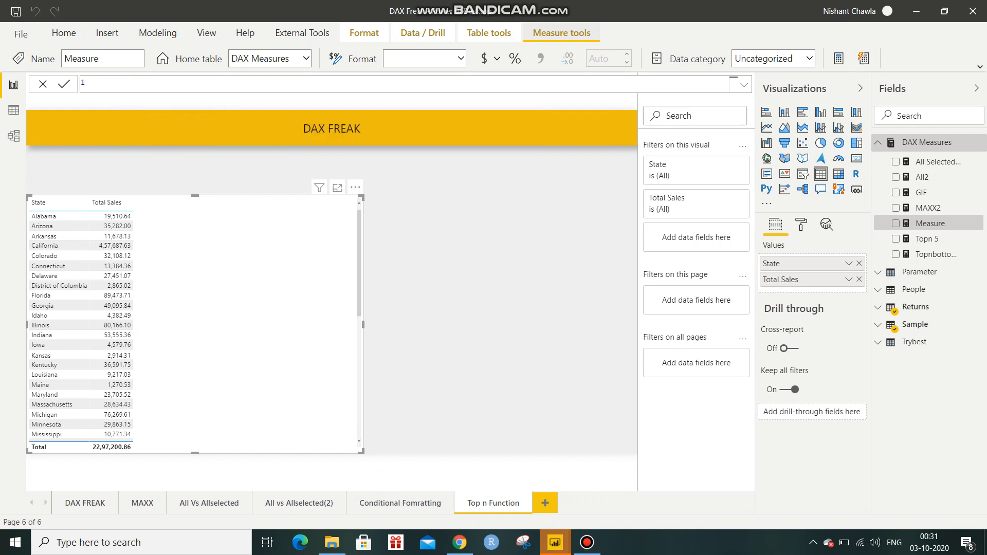
Step: Create a measure named Topn in the DAX Measures table, beginning its formula with CALCULATE over [Total Sales]
{"action": "key", "text": "Escape"}
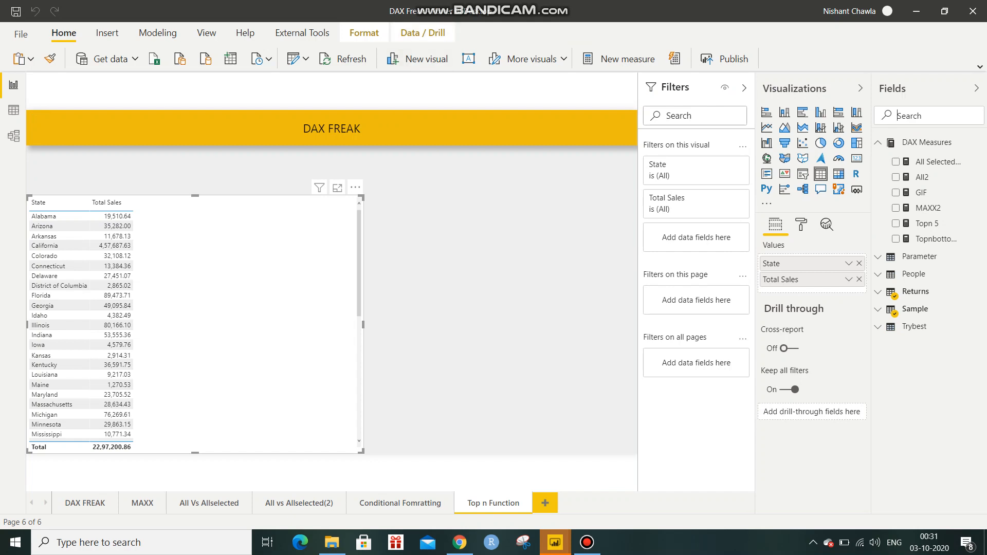
{"action": "left_click_drag", "start_coordinate": [38, 202], "coordinate": [45, 308]}
{"action": "left_click", "coordinate": [980, 142]}
{"action": "left_click", "coordinate": [957, 157]}
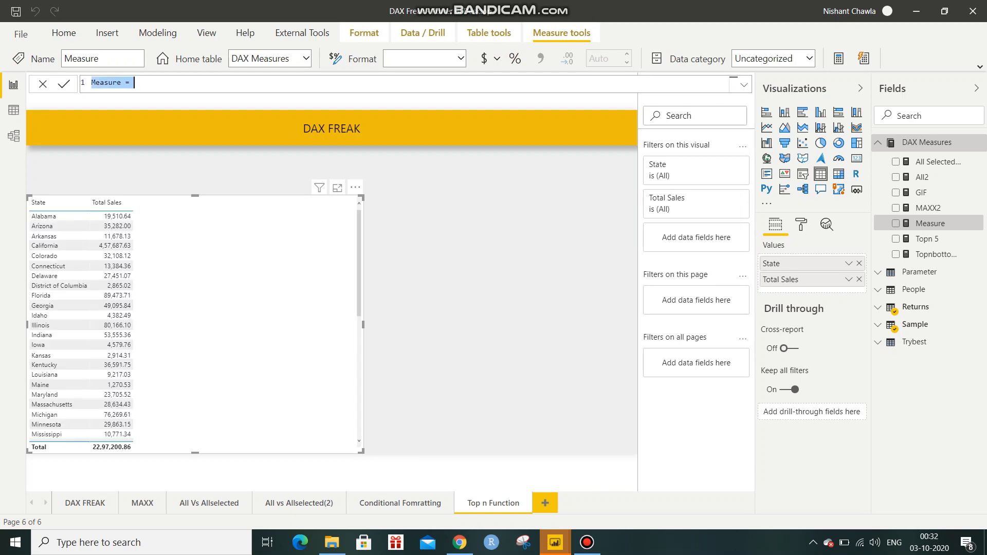
{"action": "type", "text": "Top"}
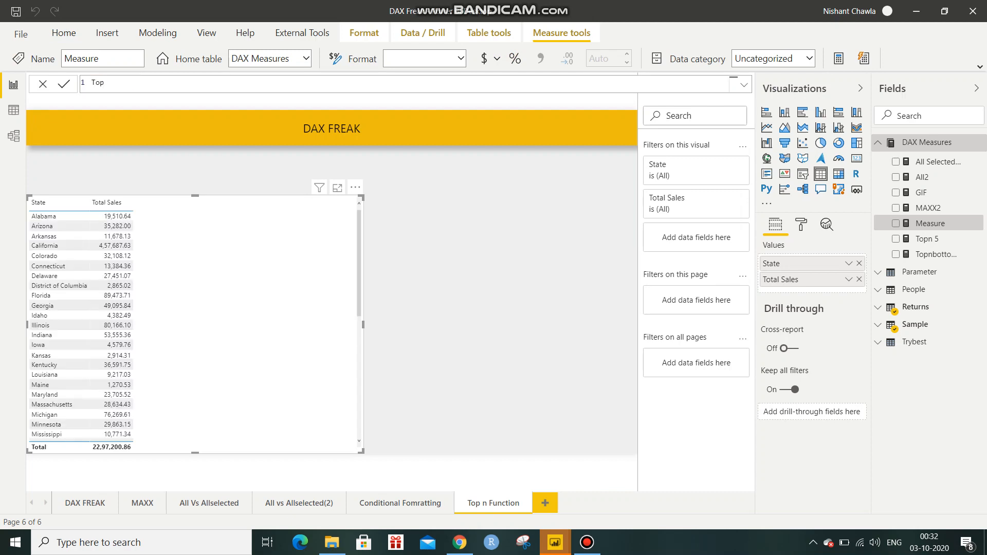
{"action": "type", "text": "n = CALCULATE("}
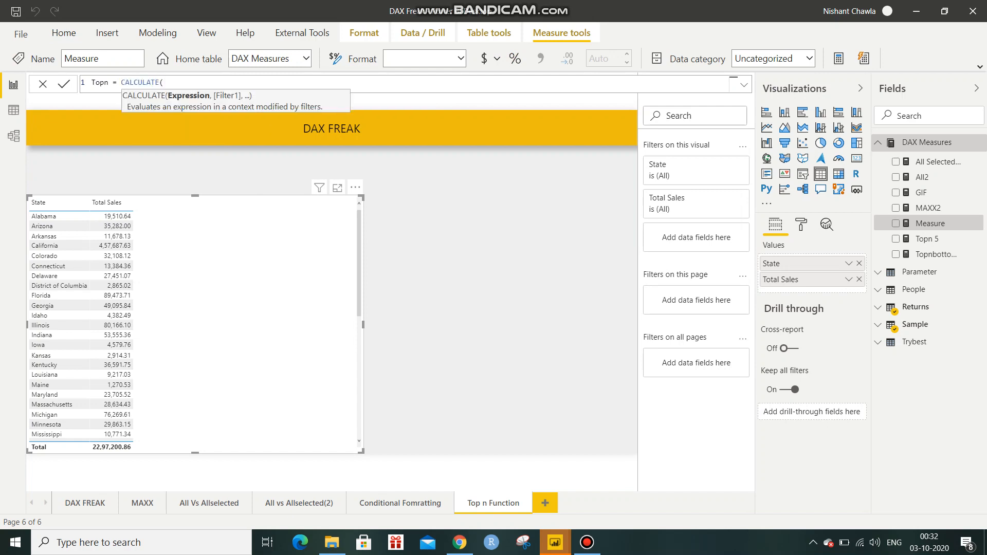
{"action": "type", "text": "tot"}
{"action": "key", "text": "Tab"}
{"action": "type", "text": ","}
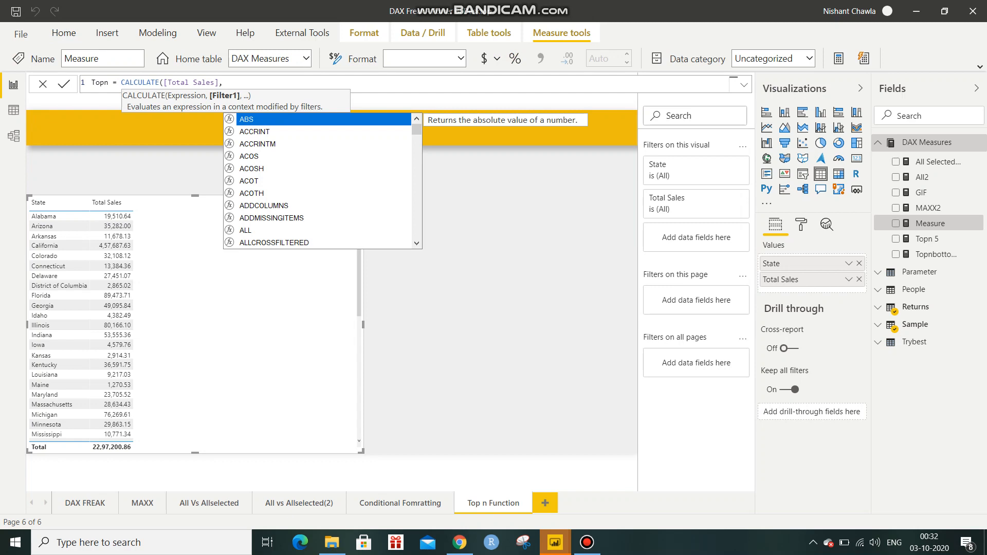
Step: Add a TOPN filter to the Topn formula with an N value of 5 over ALLSELECTED('Sample'[Customer ID])
{"action": "type", "text": "top"}
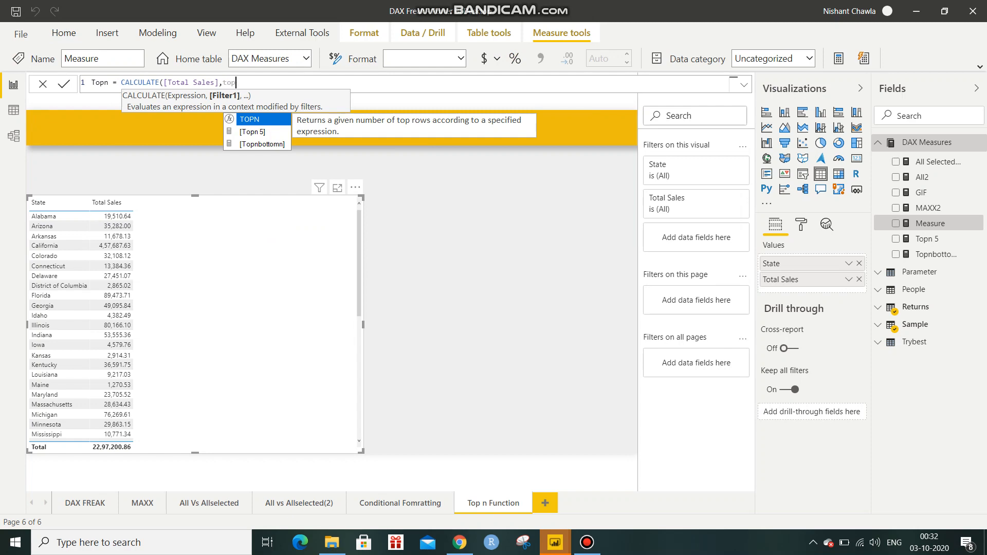
{"action": "key", "text": "Tab"}
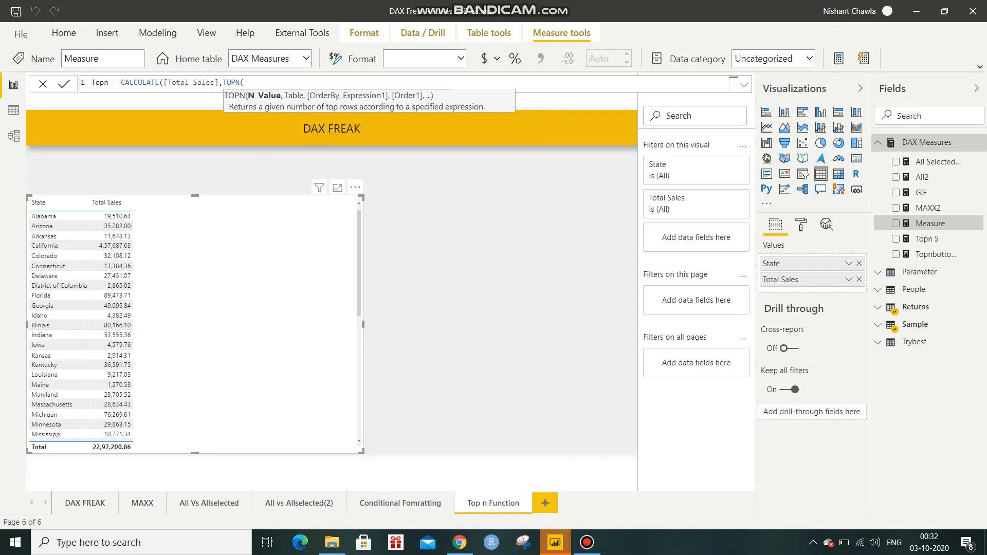
{"action": "type", "text": "5,"}
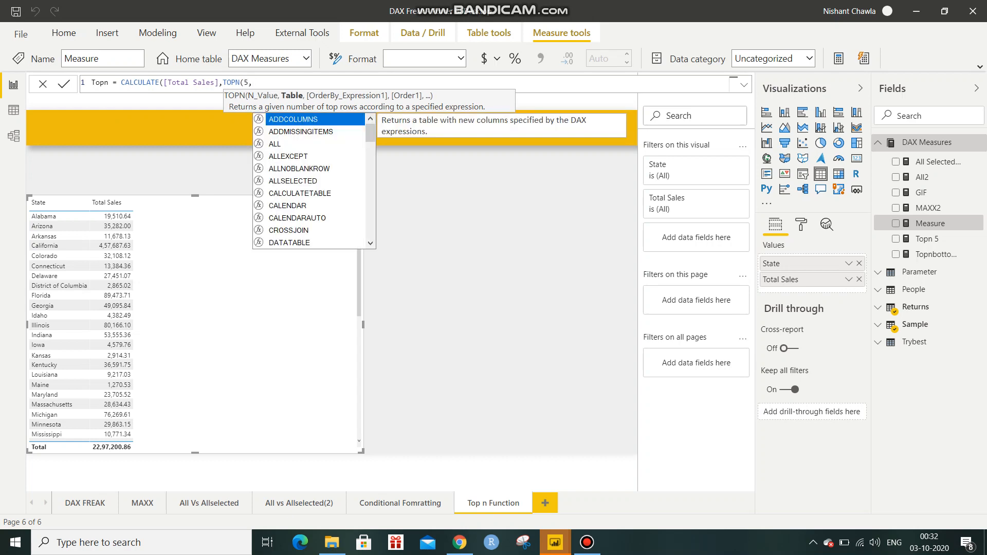
{"action": "type", "text": "alls"}
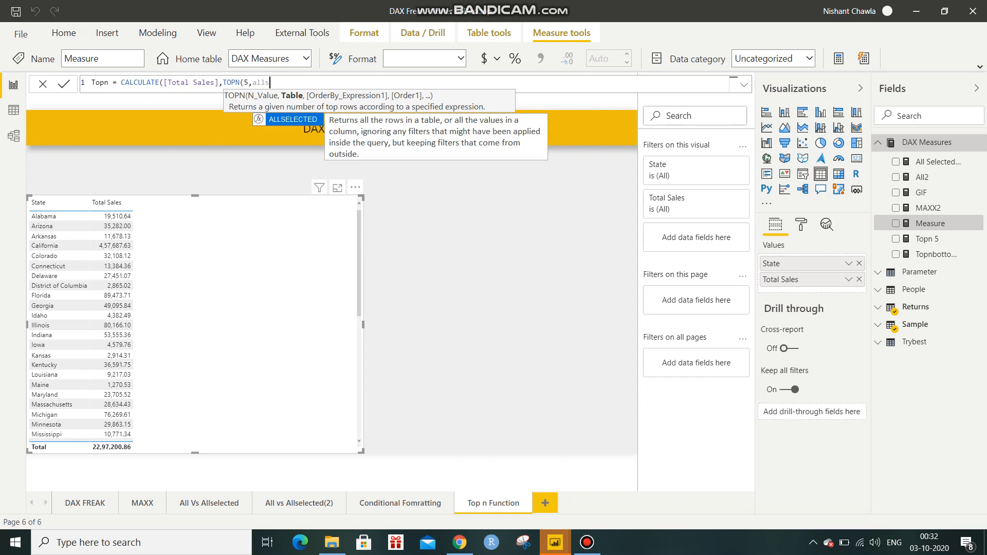
{"action": "key", "text": "Tab"}
{"action": "type", "text": "c"}
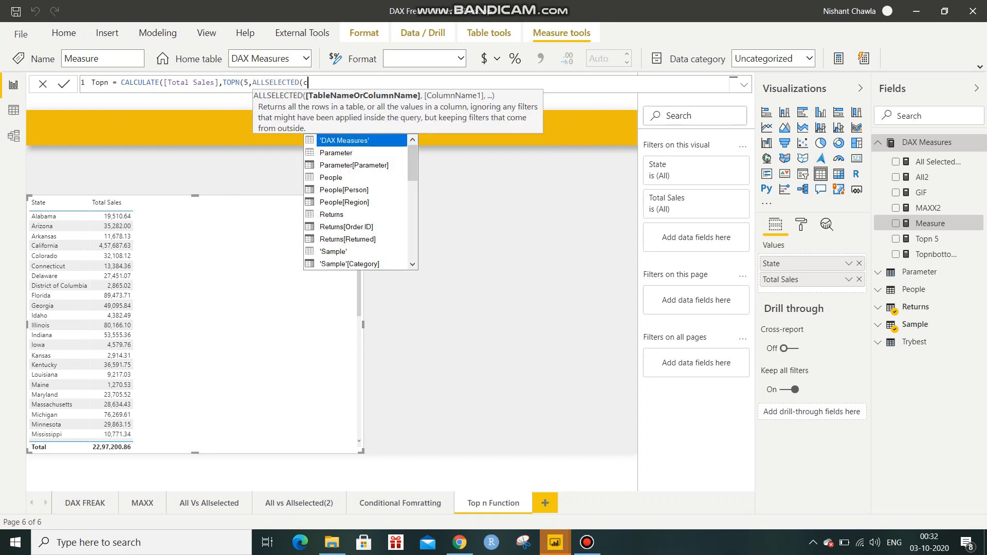
{"action": "type", "text": "ust"}
{"action": "key", "text": "Tab"}
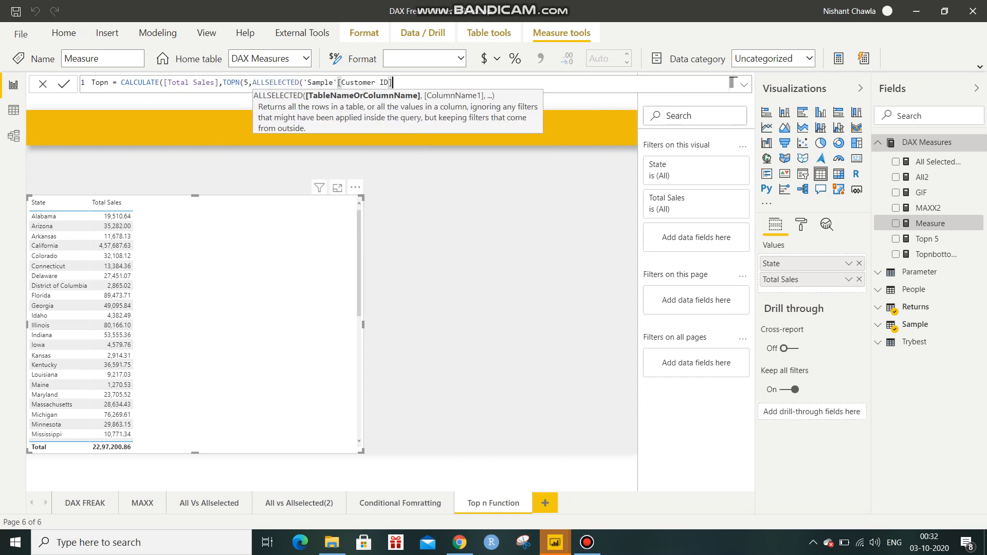
{"action": "type", "text": ")"}
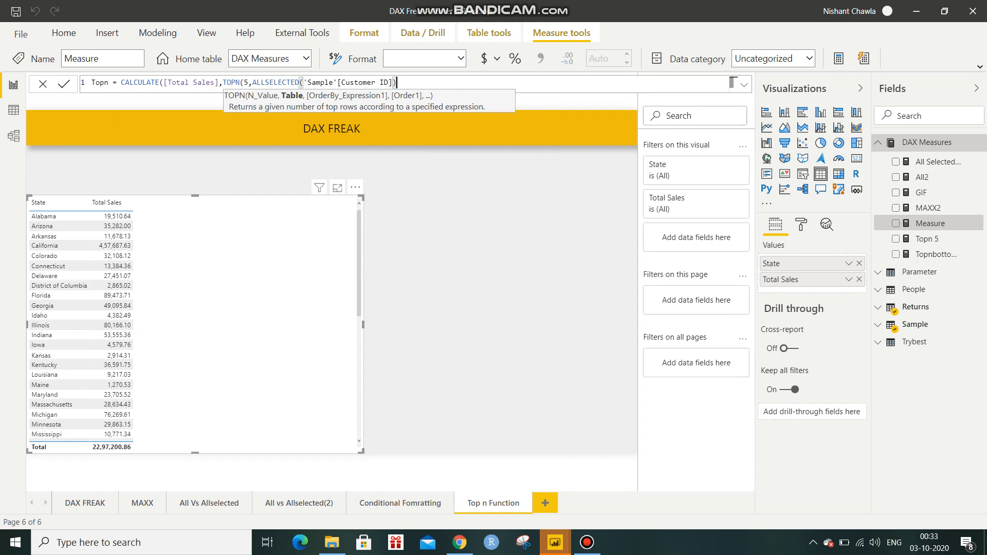
Step: Order the TOPN filter by [Total Sales] with DESC, close the formula and commit the Topn measure
{"action": "type", "text": ","}
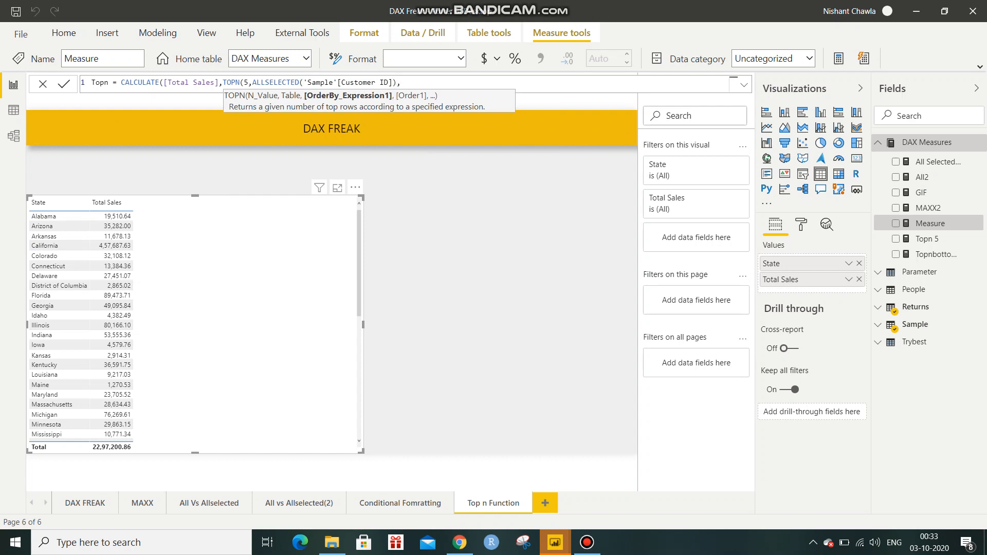
{"action": "type", "text": "tot"}
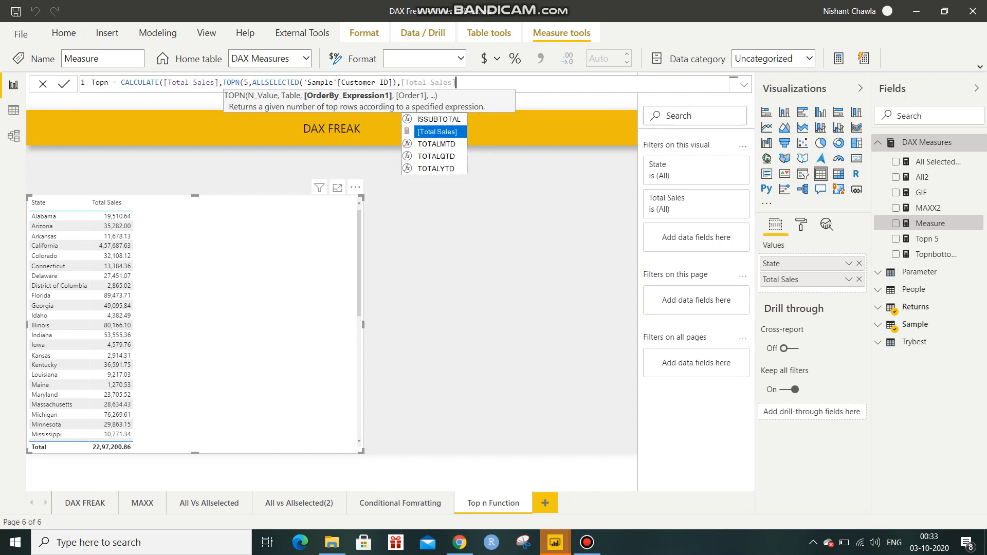
{"action": "key", "text": "Tab"}
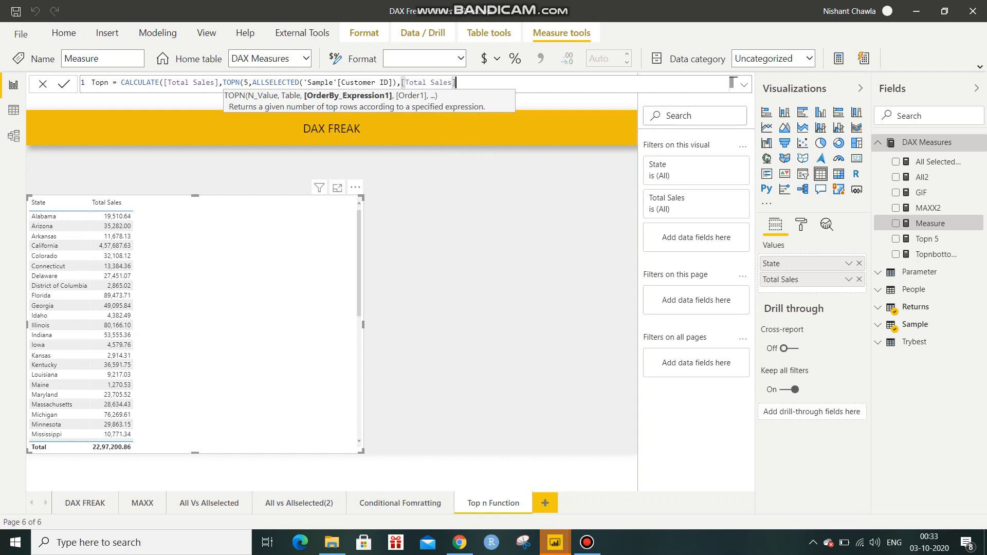
{"action": "type", "text": ","}
{"action": "key", "text": "Down"}
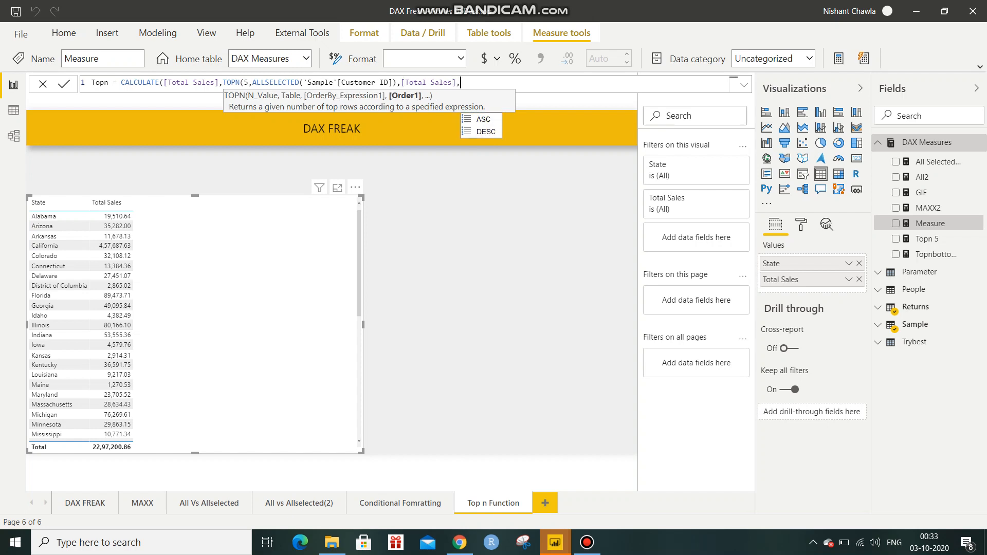
{"action": "key", "text": "Up"}
{"action": "key", "text": "Down"}
{"action": "key", "text": "Tab"}
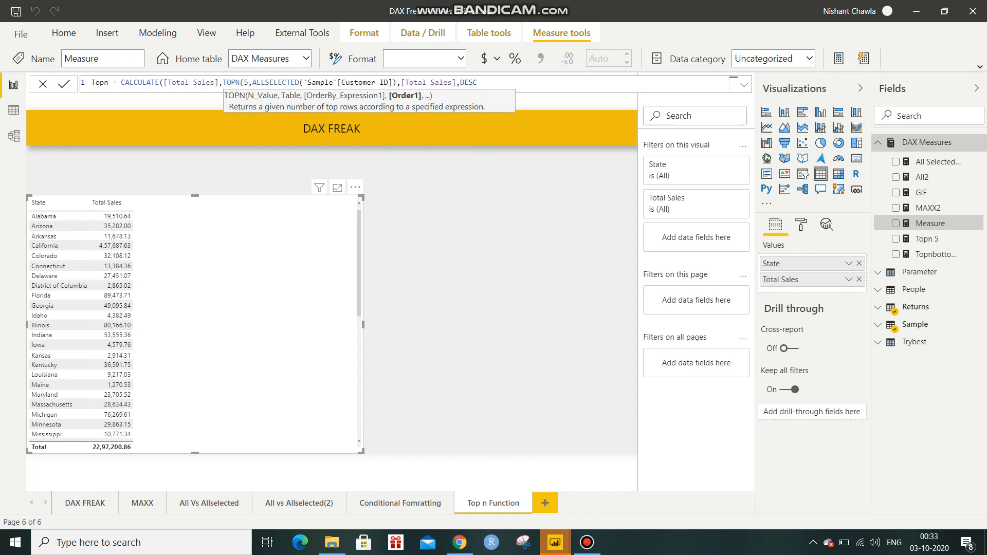
{"action": "type", "text": "))"}
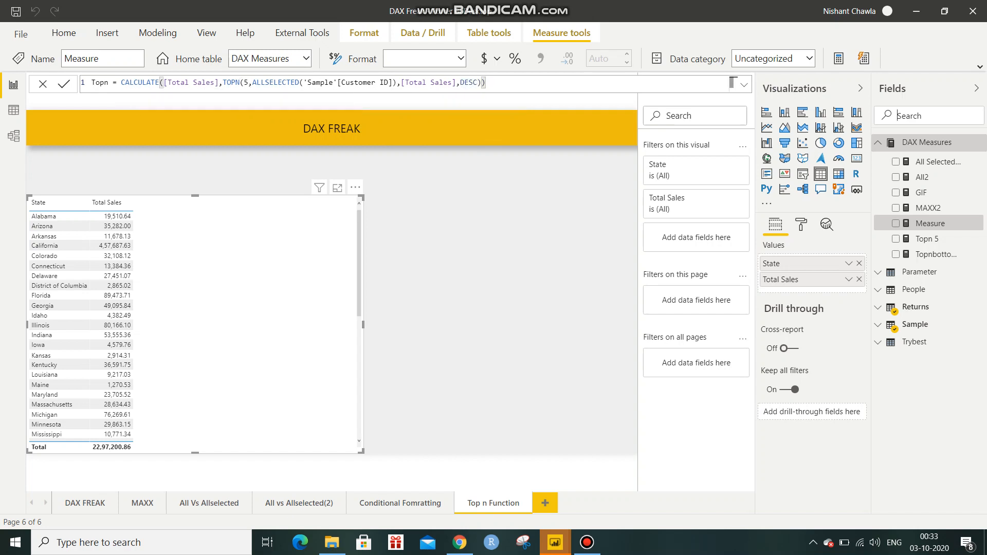
{"action": "key", "text": "Return"}
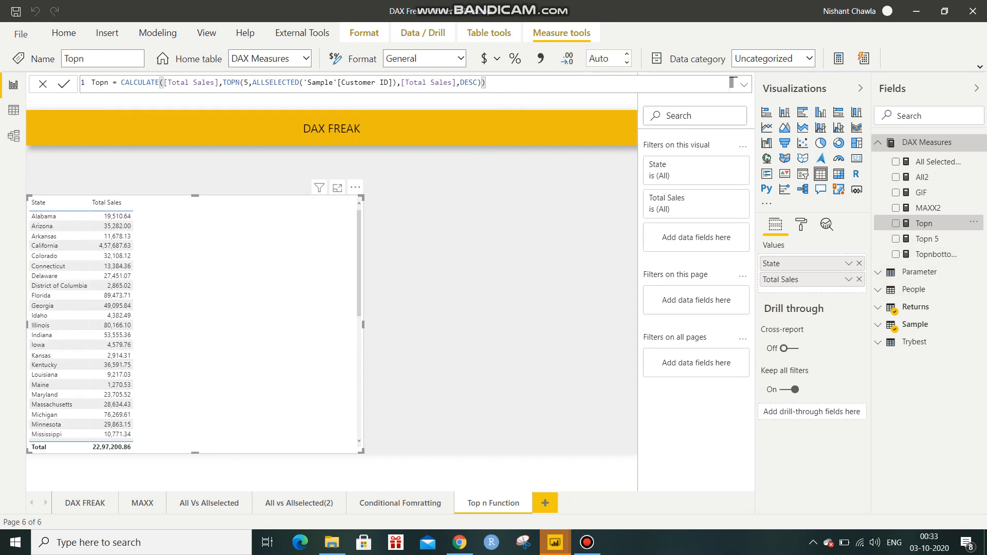
Step: Add the Topn measure to the State sales table and set the text size of the table's values to 15 pt
{"action": "left_click", "coordinate": [896, 223]}
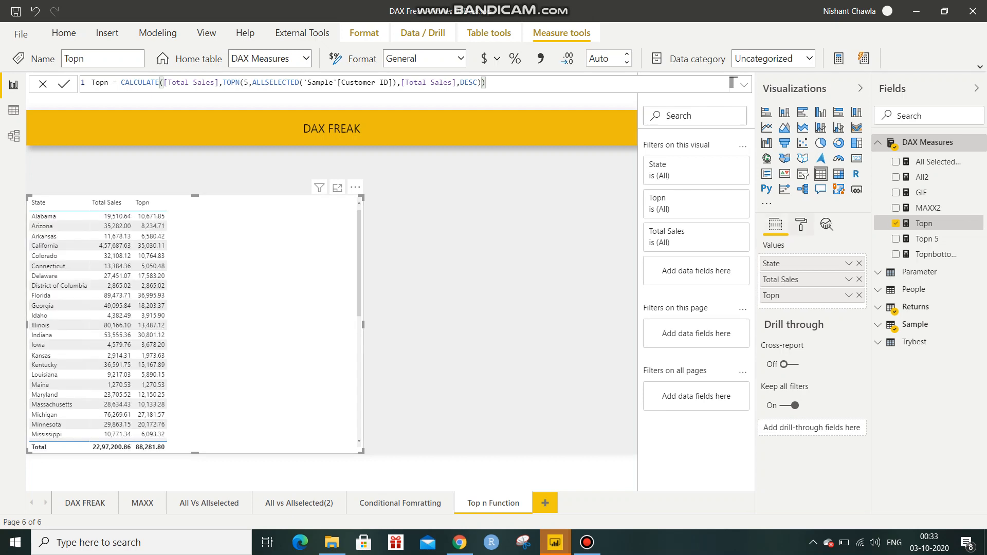
{"action": "left_click", "coordinate": [801, 224]}
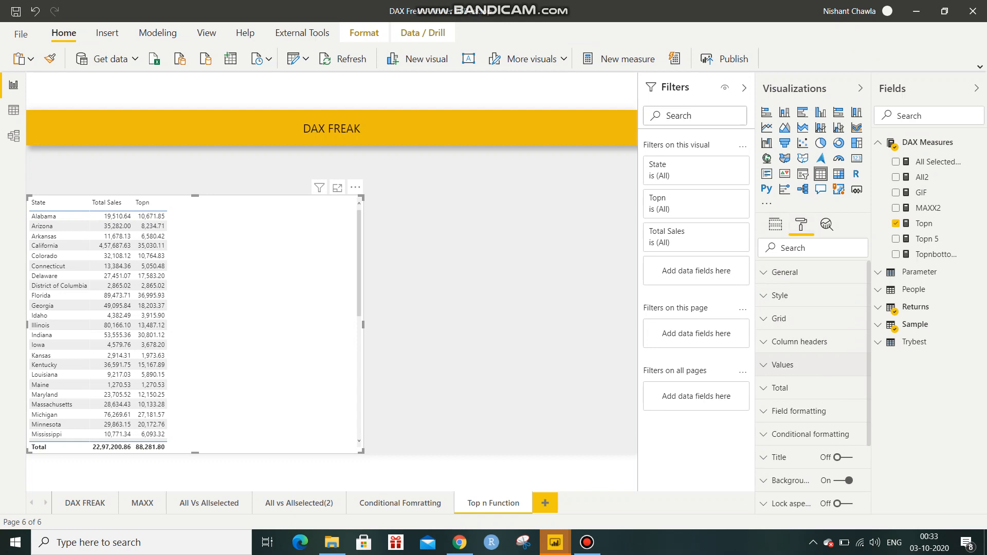
{"action": "left_click", "coordinate": [783, 364]}
{"action": "scroll", "coordinate": [812, 386], "scroll_direction": "down", "scroll_amount": 10}
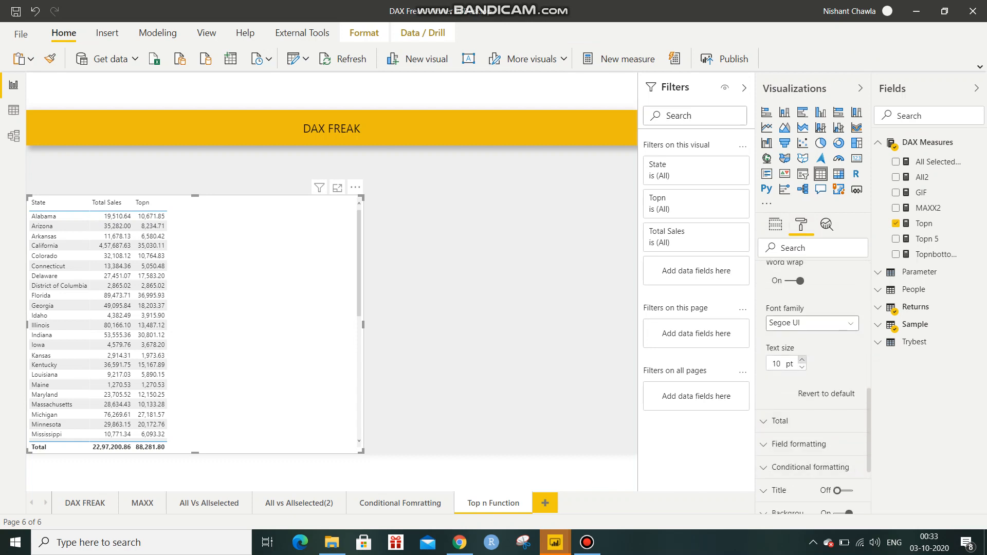
{"action": "left_click", "coordinate": [802, 360]}
{"action": "left_click", "coordinate": [802, 360]}
{"action": "left_click", "coordinate": [803, 360]}
{"action": "left_click", "coordinate": [802, 359]}
{"action": "left_click", "coordinate": [802, 360]}
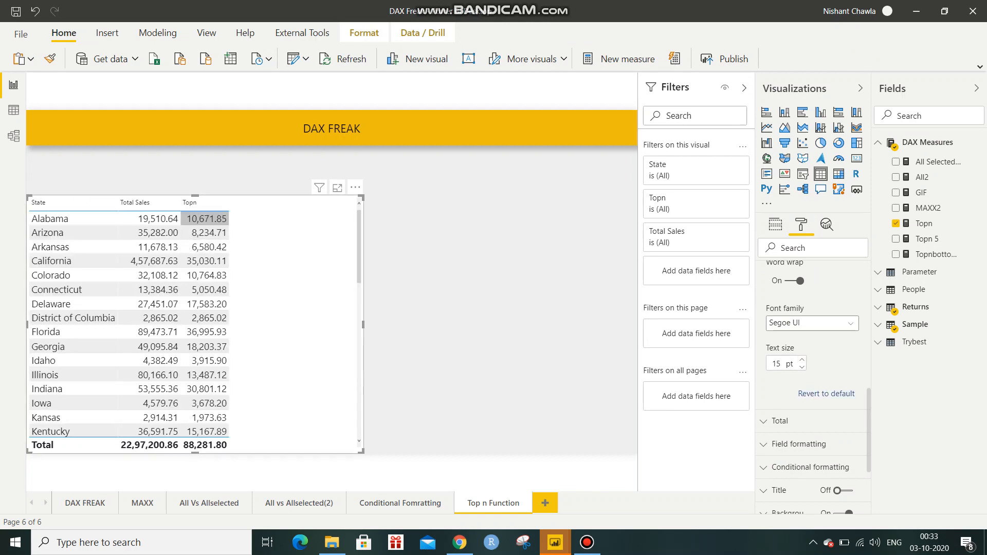
{"action": "left_click", "coordinate": [355, 187]}
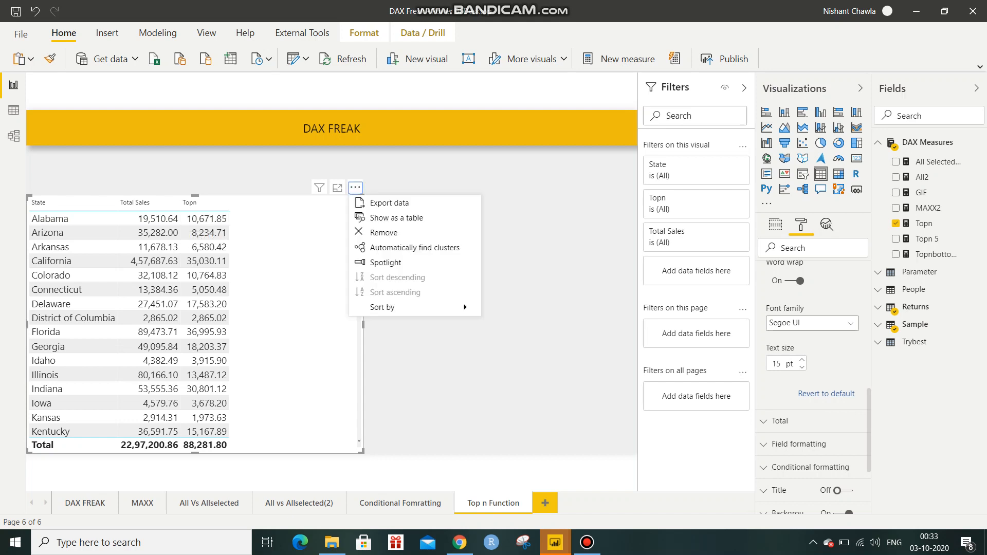
{"action": "left_click", "coordinate": [507, 231]}
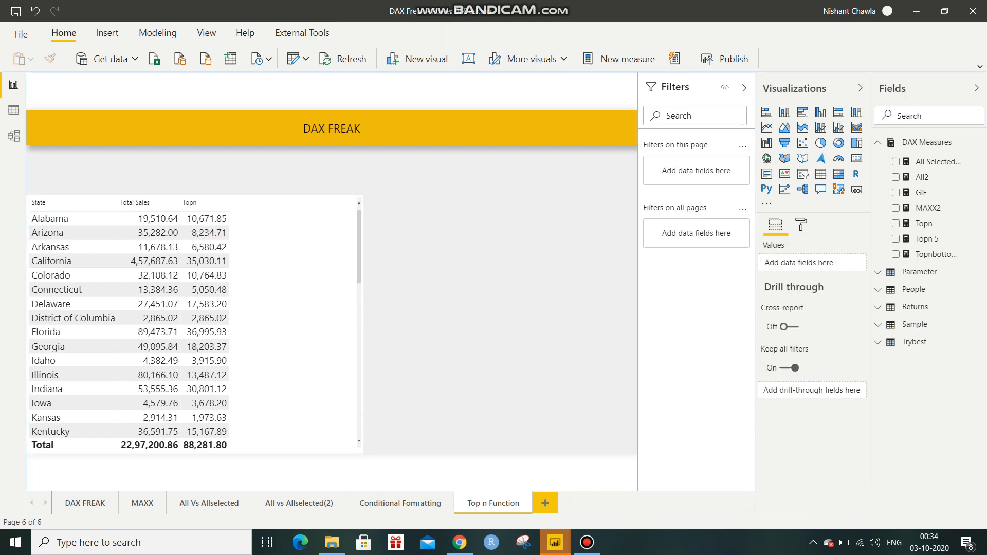
{"action": "left_click", "coordinate": [278, 234]}
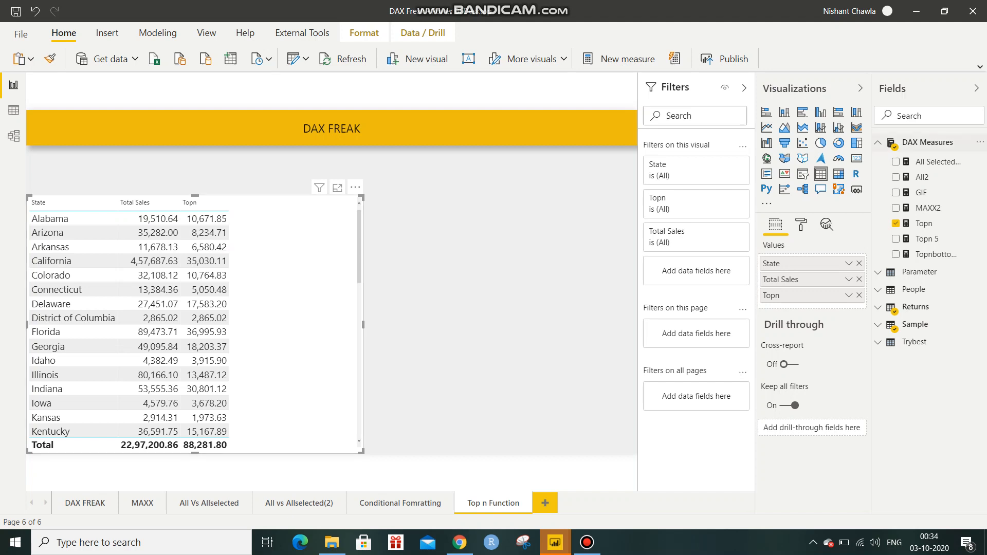
Step: Create another measure in the DAX Measures table named Topn%, using DIVIDE with [Topn] as the numerator
{"action": "left_click", "coordinate": [980, 142]}
{"action": "left_click", "coordinate": [926, 157]}
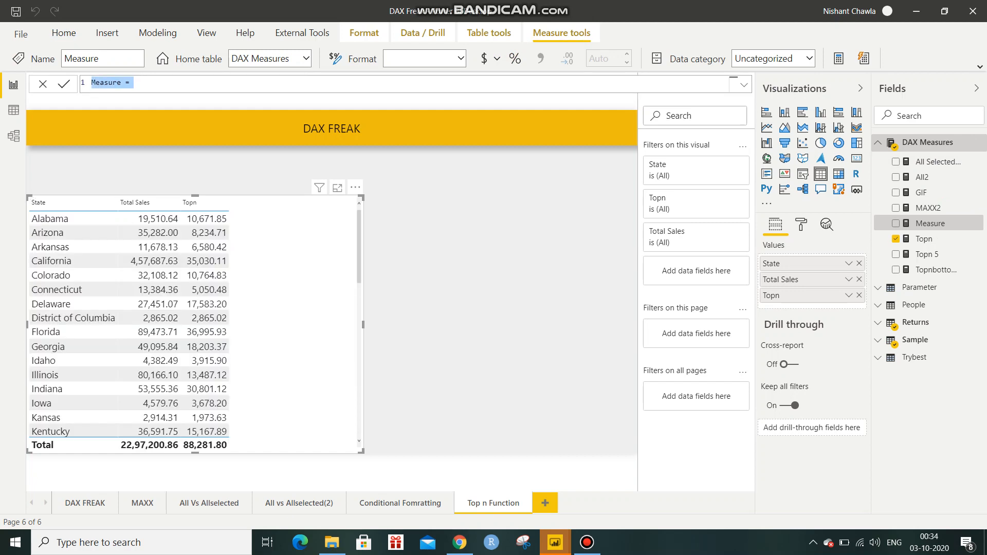
{"action": "type", "text": "Topn"}
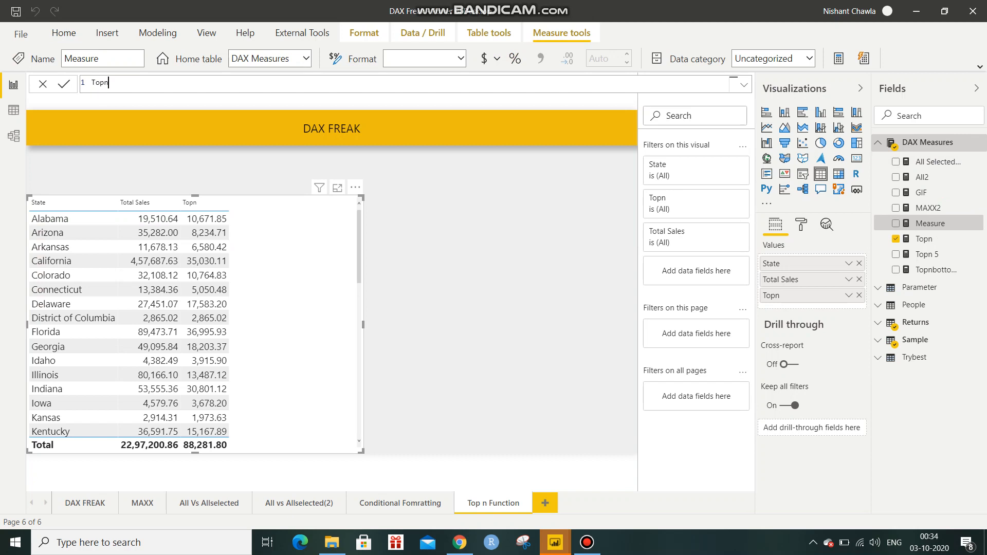
{"action": "type", "text": "% = divi"}
{"action": "key", "text": "Tab"}
{"action": "type", "text": "tot"}
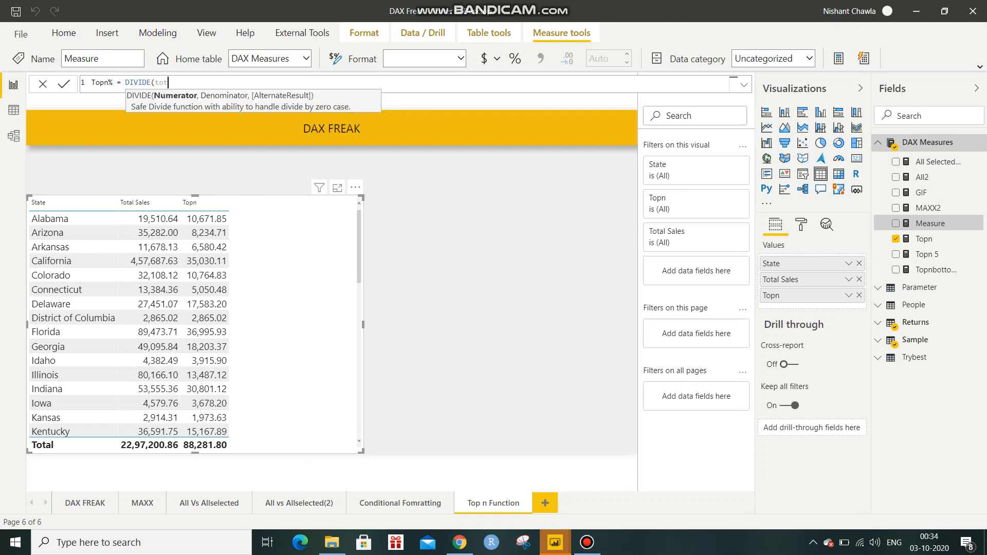
{"action": "key", "text": "BackSpace"}
{"action": "key", "text": "BackSpace"}
{"action": "key", "text": "BackSpace"}
{"action": "type", "text": "top"}
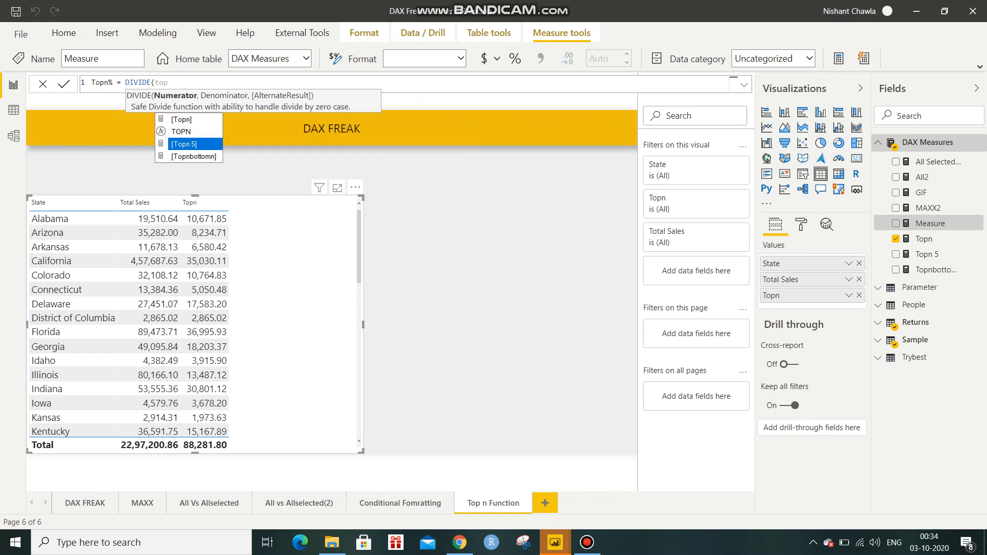
{"action": "key", "text": "Up"}
{"action": "key", "text": "Up"}
{"action": "key", "text": "Tab"}
Step: Complete the Topn% formula with [Total Sales] as denominator and 0 as alternate result, and commit it
{"action": "type", "text": ",tot"}
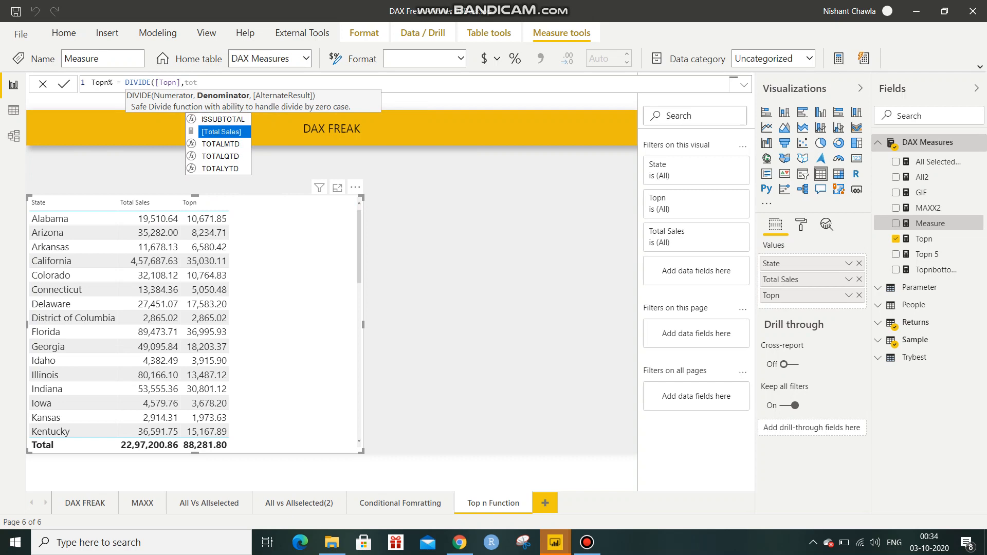
{"action": "key", "text": "Tab"}
{"action": "type", "text": ",0)"}
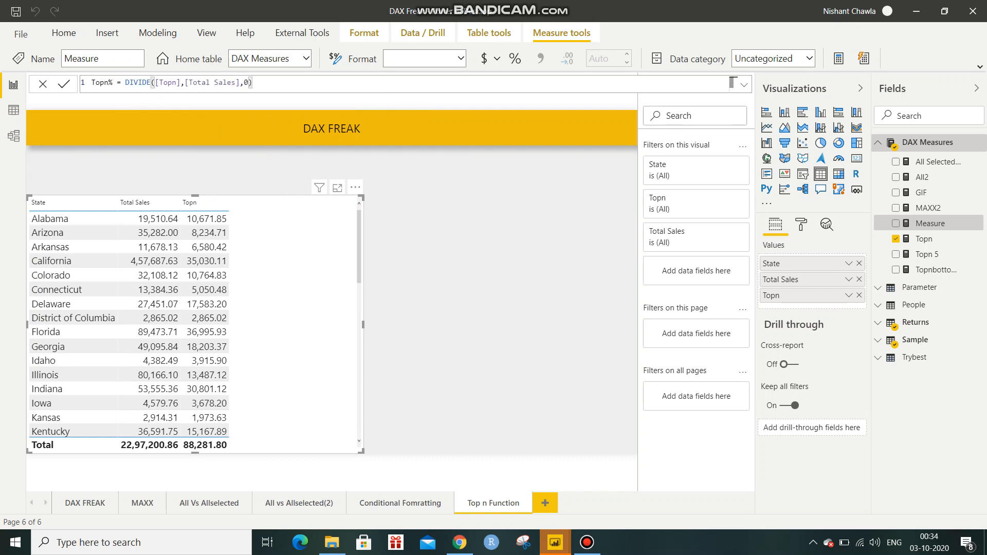
{"action": "key", "text": "Return"}
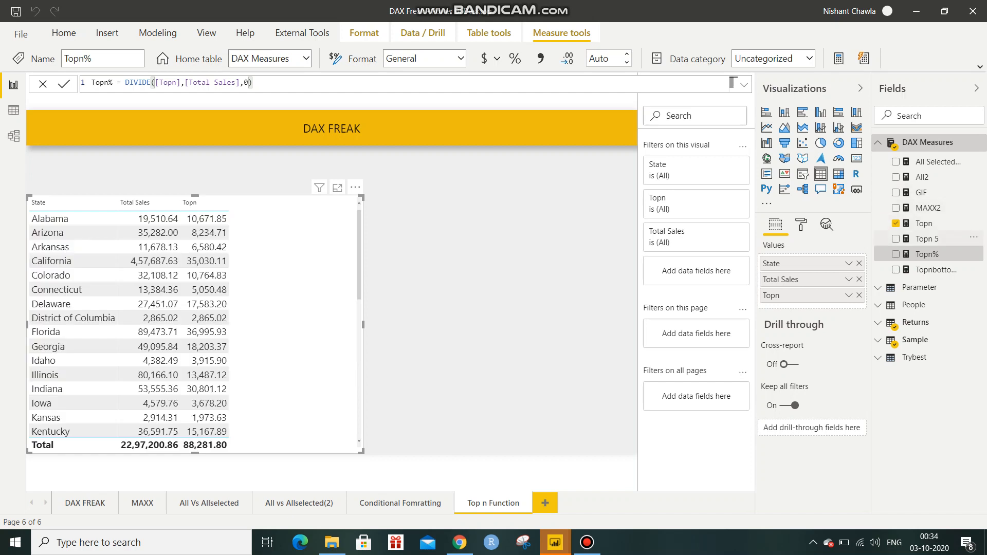
Step: Add the Topn% measure to the State sales table and format the measure as a percentage
{"action": "left_click", "coordinate": [895, 254]}
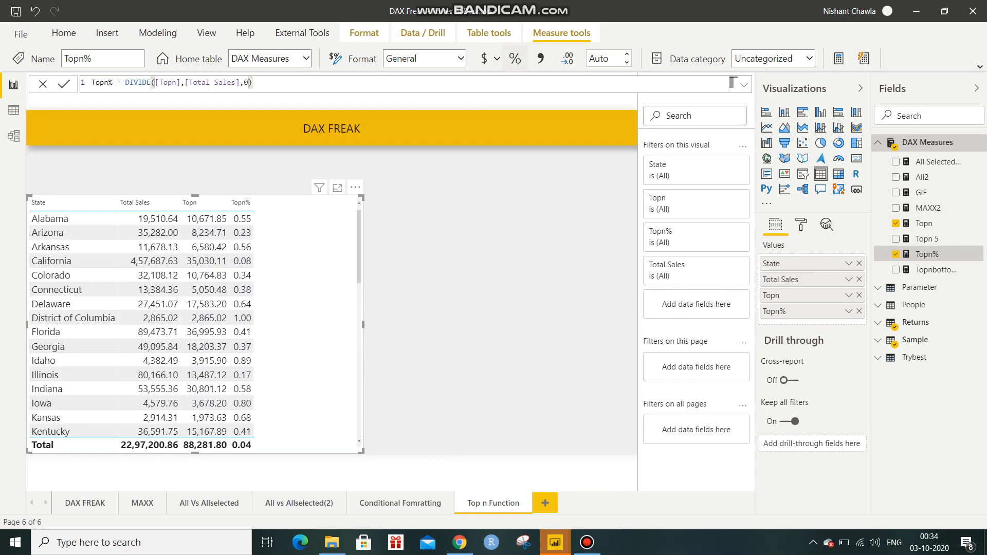
{"action": "left_click", "coordinate": [515, 58]}
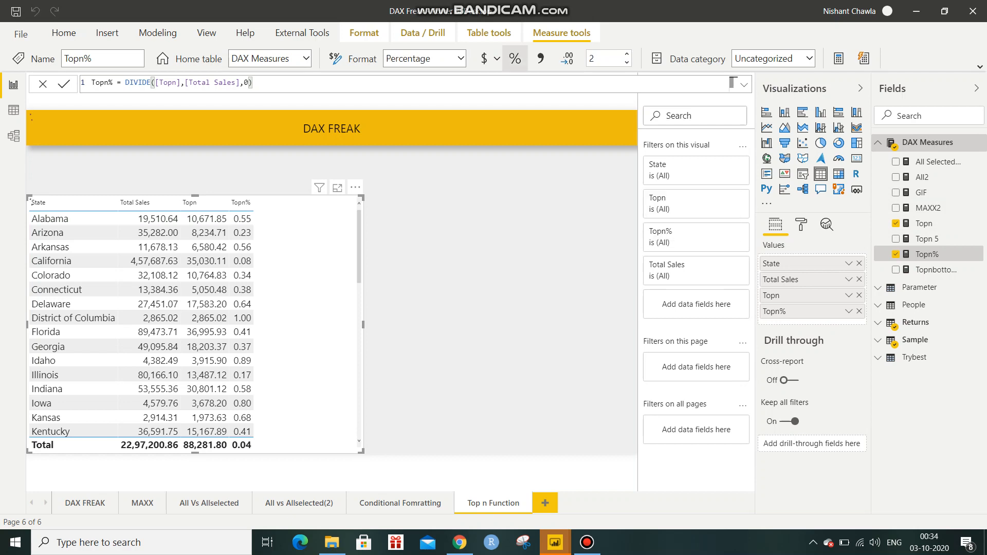
Step: Sort the State sales table by Topn%
{"action": "left_click", "coordinate": [355, 187]}
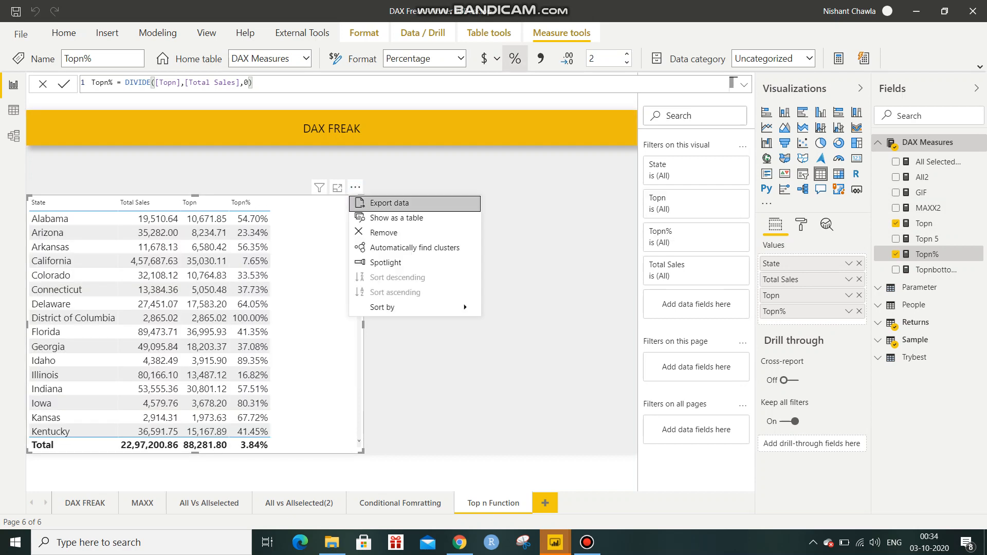
{"action": "mouse_move", "coordinate": [412, 307]}
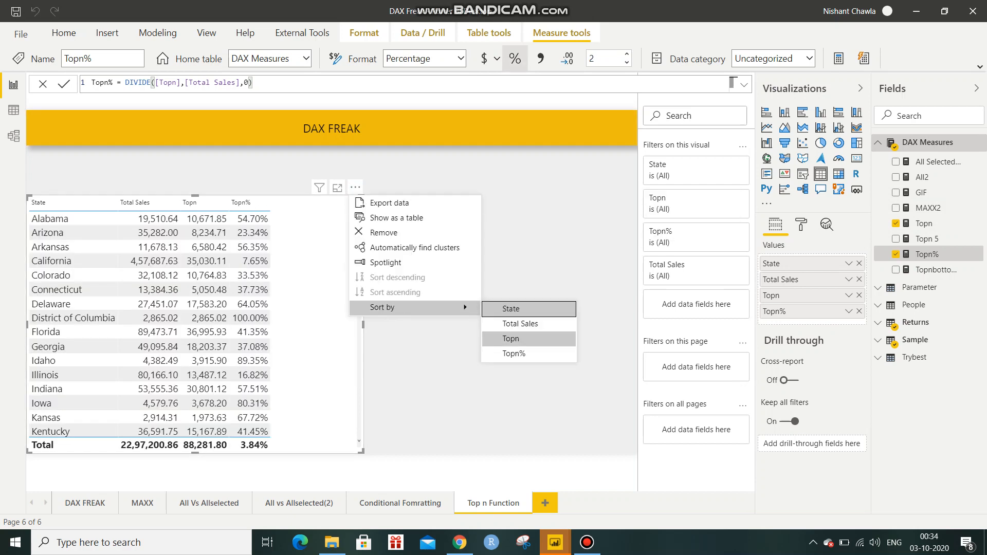
{"action": "left_click", "coordinate": [514, 353]}
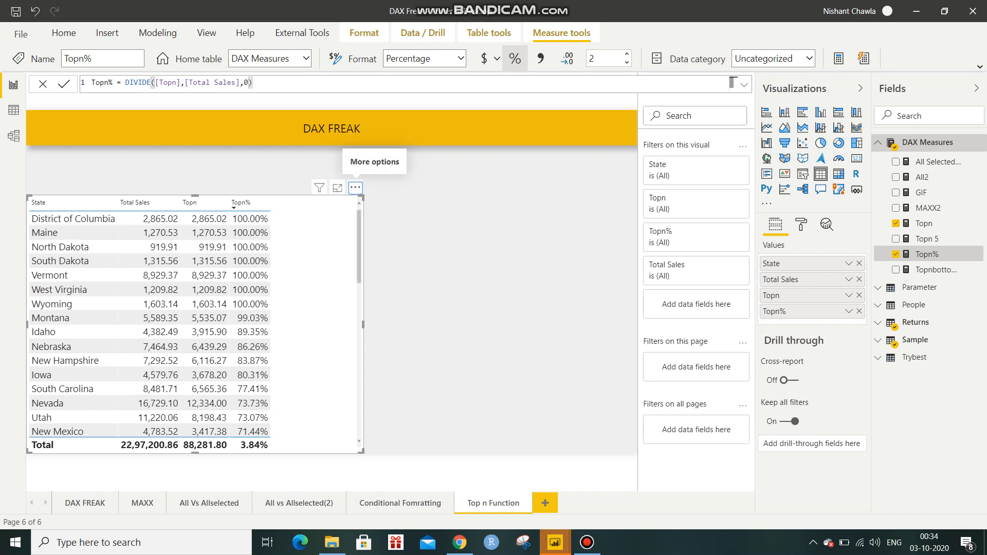
Step: Examine the Topn% values of the states from the highest to the lowest in the sorted table
{"action": "scroll", "coordinate": [196, 324], "scroll_direction": "down", "scroll_amount": 3}
{"action": "scroll", "coordinate": [195, 324], "scroll_direction": "up", "scroll_amount": 2}
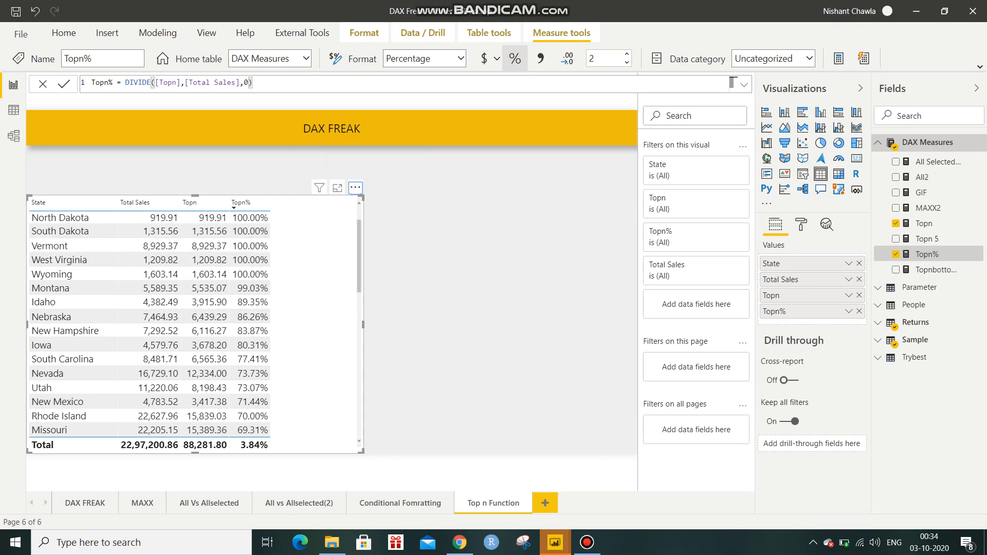
{"action": "scroll", "coordinate": [72, 308], "scroll_direction": "down", "scroll_amount": 1}
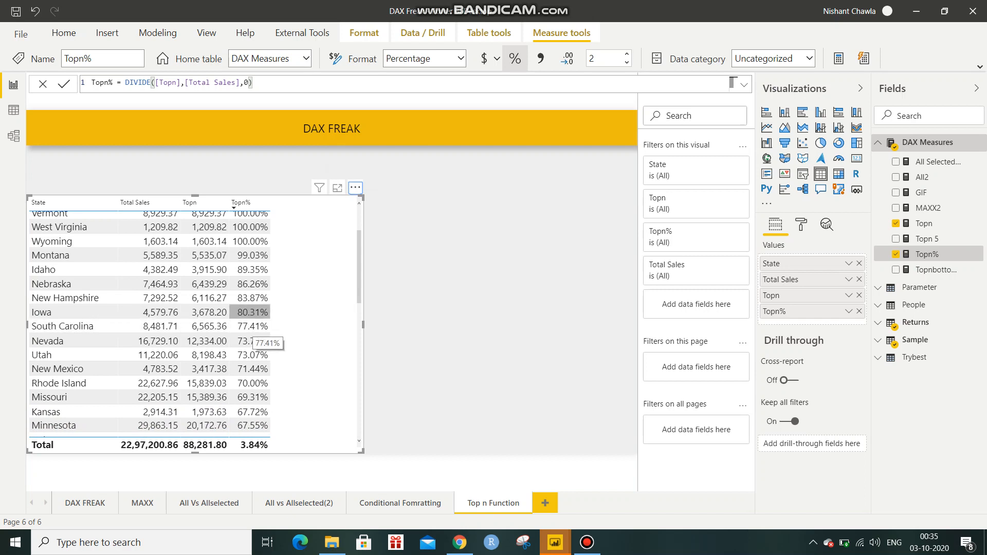
{"action": "scroll", "coordinate": [149, 324], "scroll_direction": "up", "scroll_amount": 2}
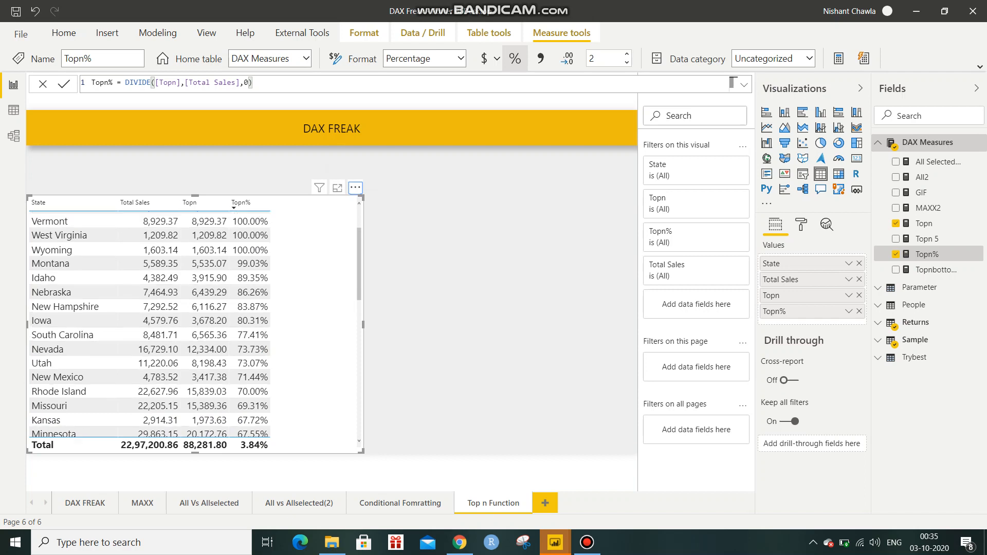
{"action": "scroll", "coordinate": [149, 324], "scroll_direction": "down", "scroll_amount": 10}
{"action": "scroll", "coordinate": [149, 324], "scroll_direction": "down", "scroll_amount": 1}
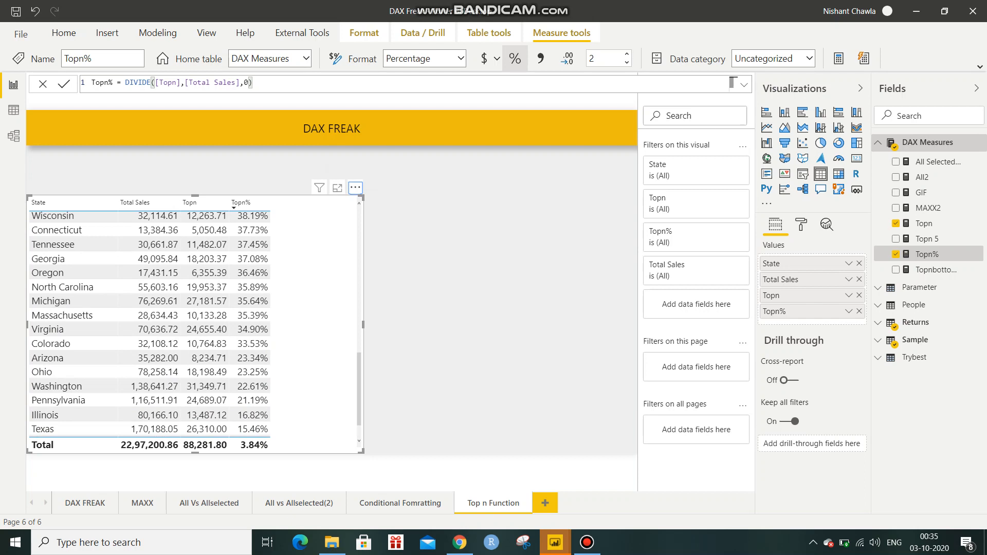
Step: Create a whole-number what-if parameter named Select Top n, ranging from 0 to 20 in increments of 1, with a slicer on this page
{"action": "left_click", "coordinate": [442, 205]}
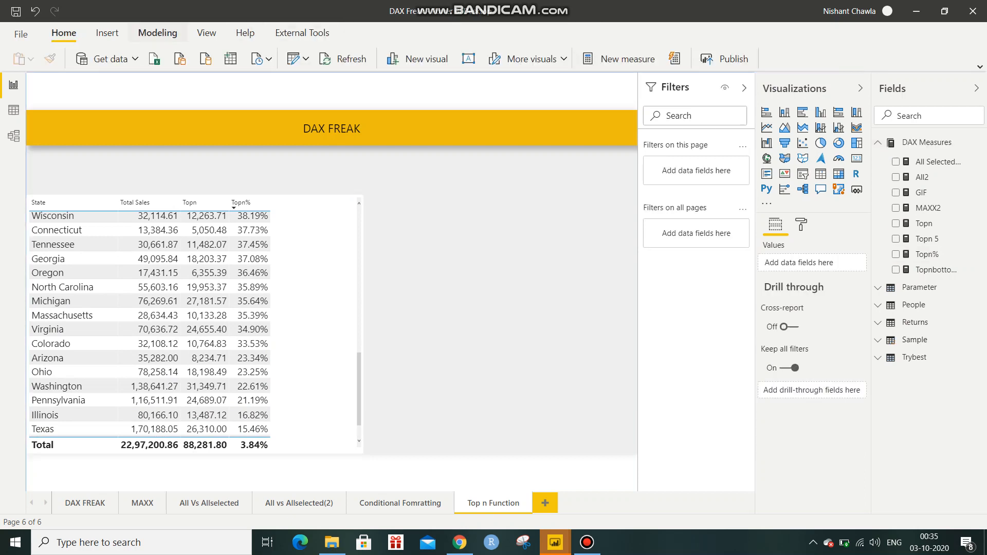
{"action": "left_click", "coordinate": [158, 33]}
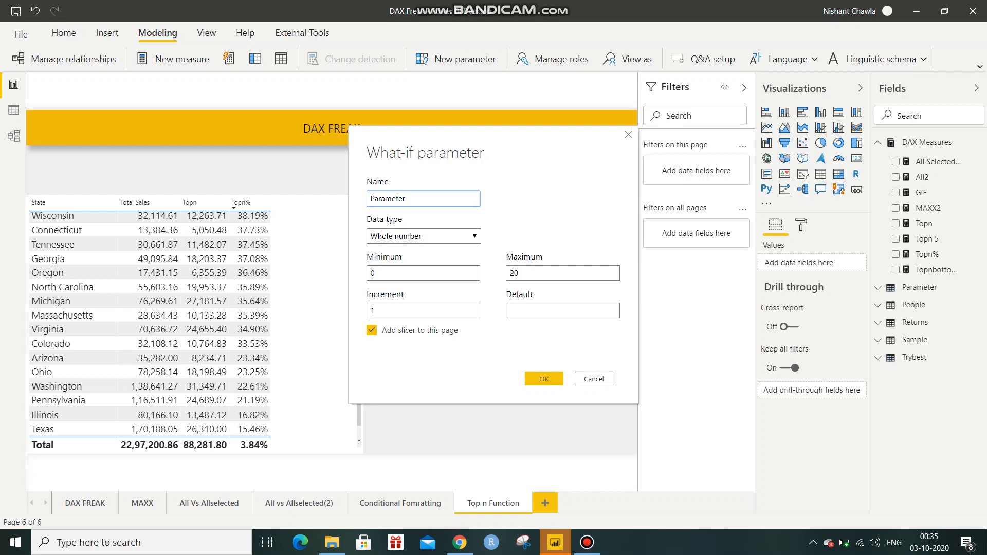
{"action": "key", "text": "shift+Home"}
{"action": "type", "text": "Select"}
{"action": "type", "text": " To"}
{"action": "type", "text": "P"}
{"action": "type", "text": "p"}
{"action": "left_click", "coordinate": [544, 273]}
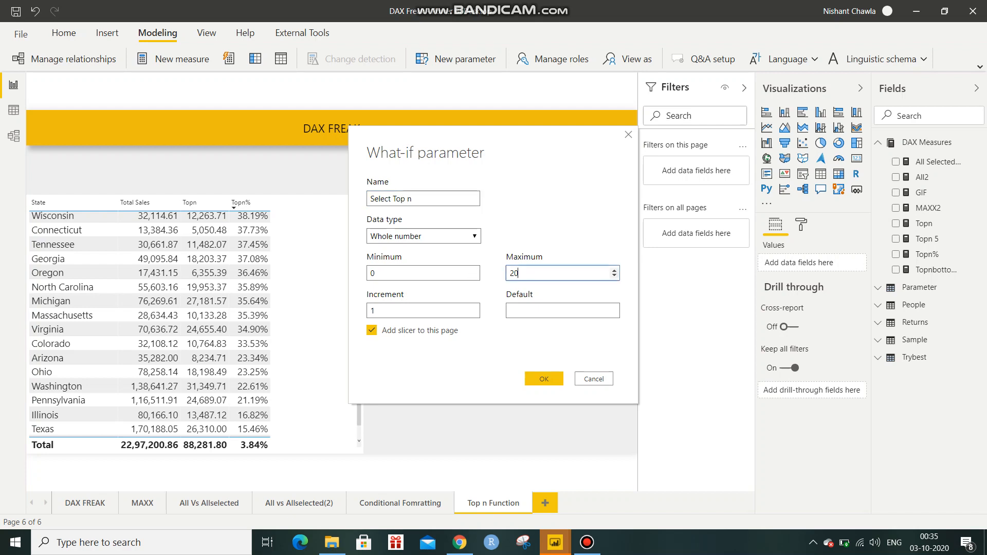
{"action": "key", "text": "Return"}
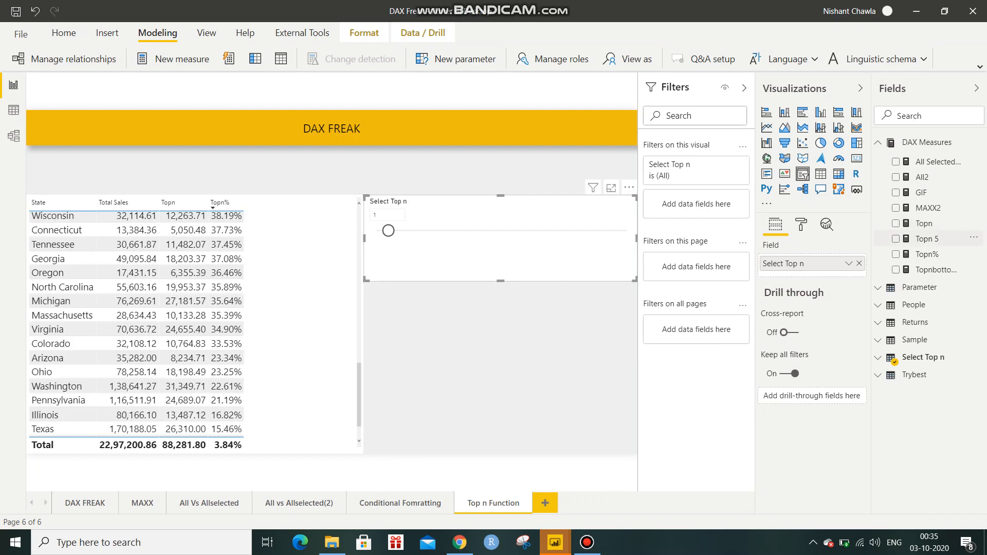
Step: Replace the fixed count 5 in the Topn measure's TOPN function with 'Select Top n'[Select Top n Value] and commit the formula
{"action": "left_click", "coordinate": [924, 224]}
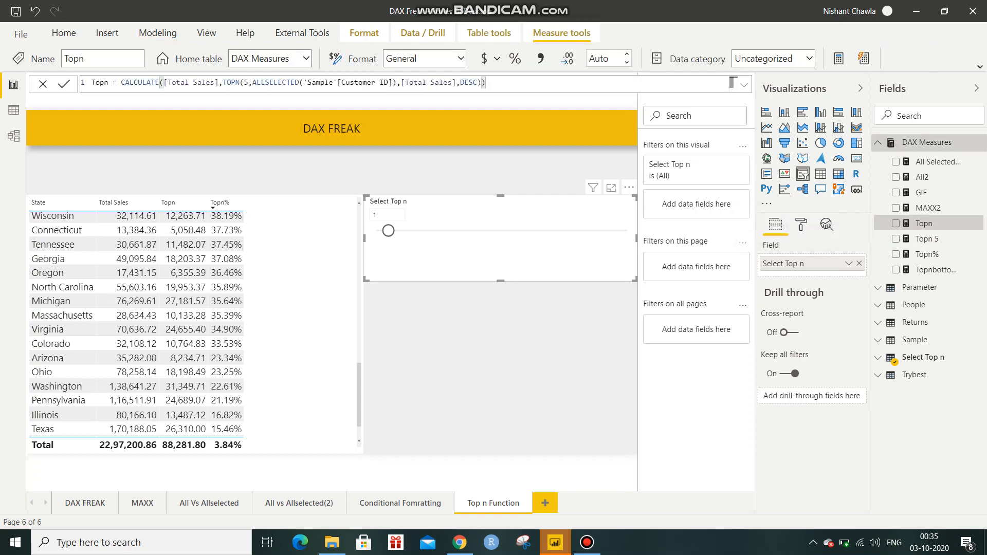
{"action": "left_click", "coordinate": [248, 83]}
{"action": "key", "text": "BackSpace"}
{"action": "type", "text": "sel"}
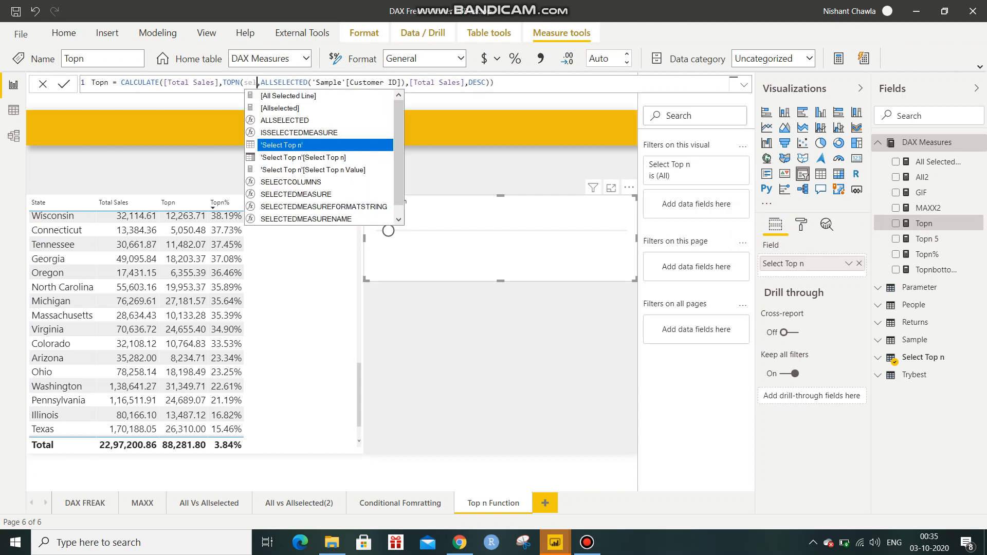
{"action": "key", "text": "Down"}
{"action": "key", "text": "Down"}
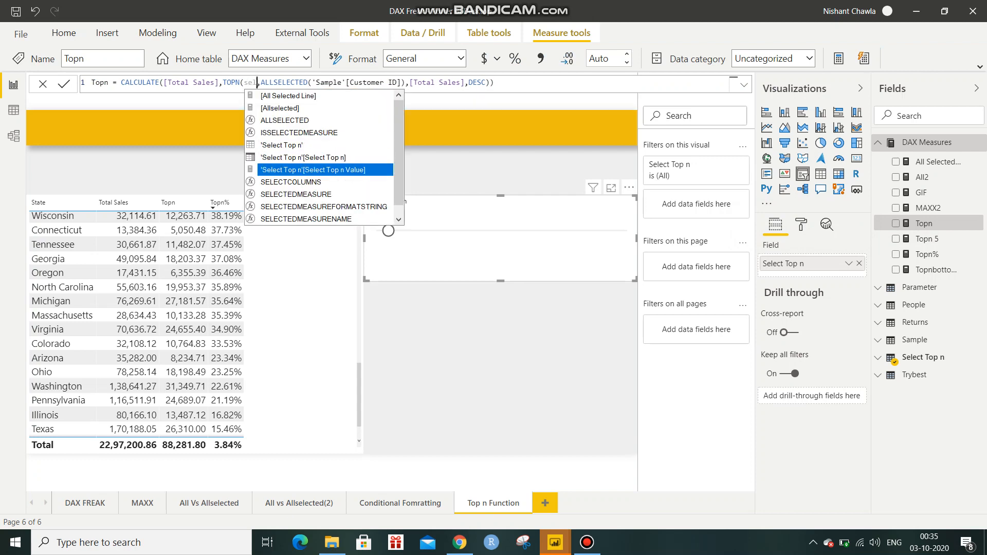
{"action": "key", "text": "Tab"}
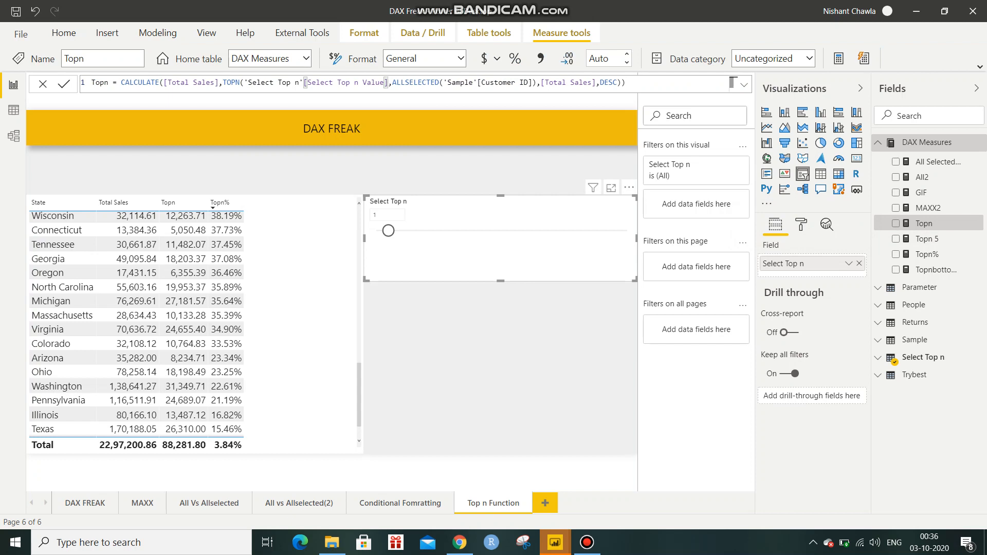
{"action": "left_click", "coordinate": [626, 82]}
{"action": "key", "text": "Return"}
Step: Set the Select Top n slicer to 5 and widen the Topn% column of the State sales table
{"action": "left_click_drag", "start_coordinate": [388, 230], "coordinate": [438, 230]}
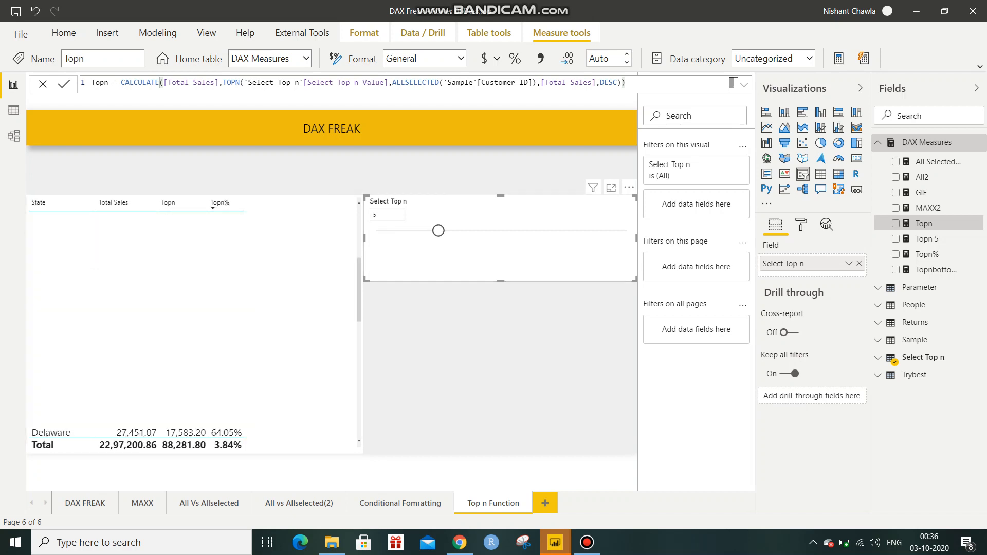
{"action": "left_click", "coordinate": [277, 221]}
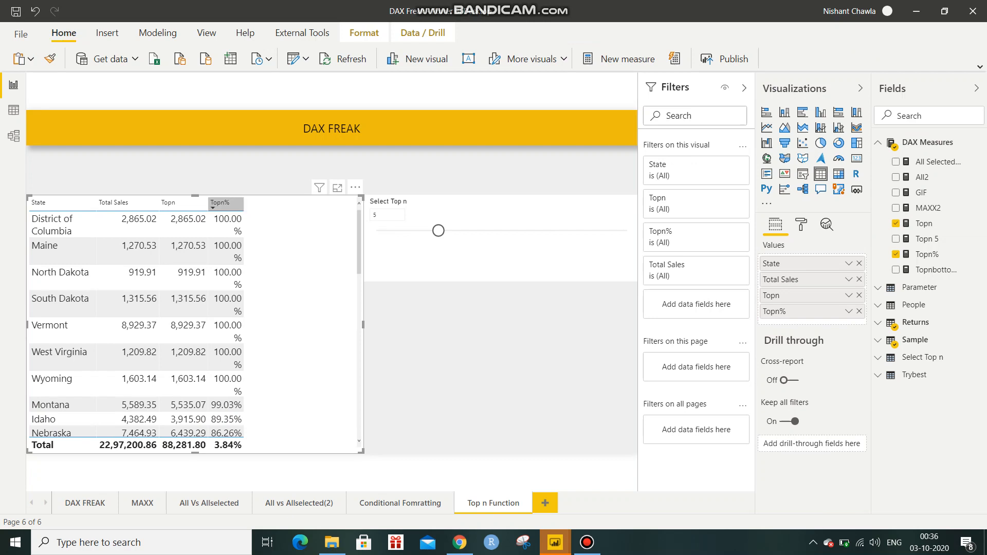
{"action": "left_click_drag", "start_coordinate": [244, 204], "coordinate": [260, 204]}
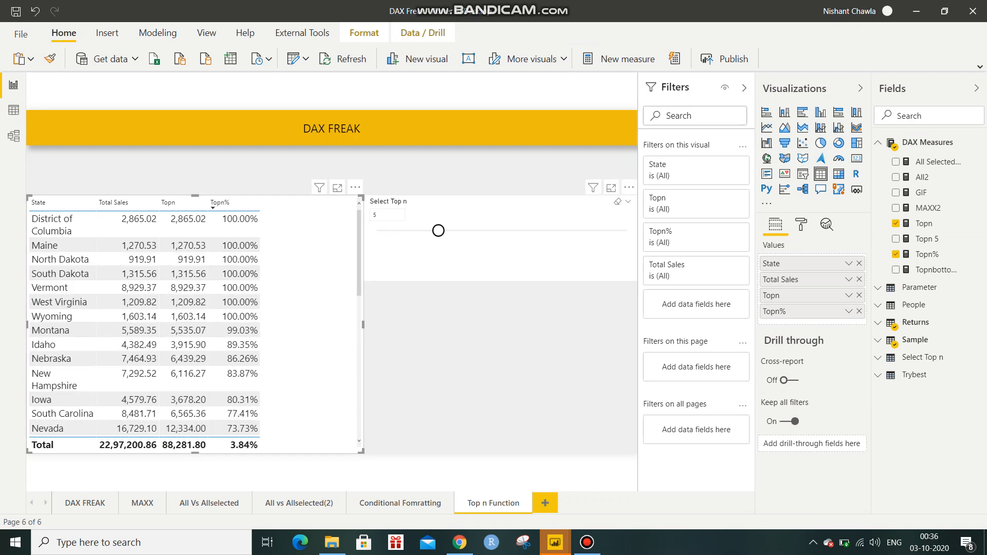
Step: Set the Select Top n slicer to 2 and review the Topn and Topn% values through the whole State sales table
{"action": "left_click_drag", "start_coordinate": [438, 231], "coordinate": [401, 231]}
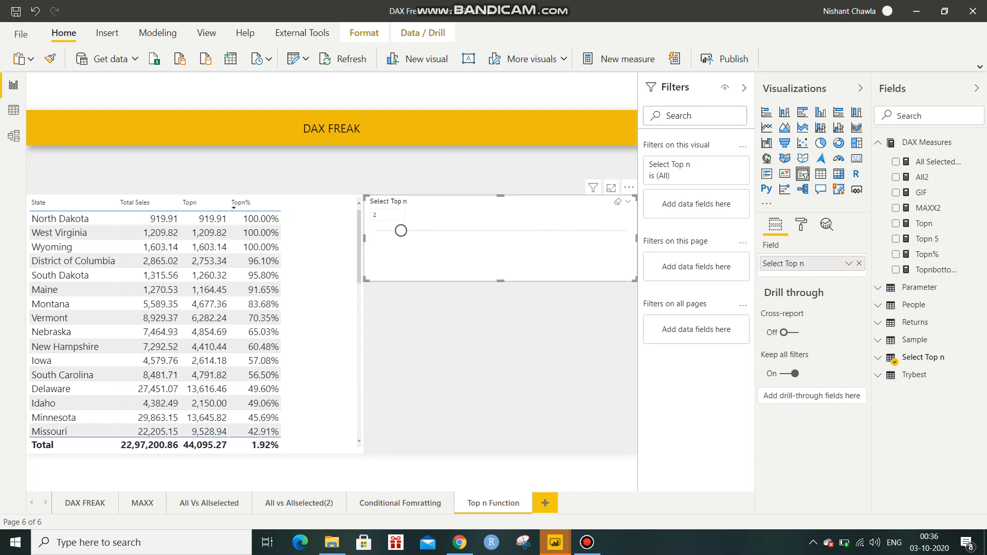
{"action": "scroll", "coordinate": [154, 324], "scroll_direction": "down", "scroll_amount": 9}
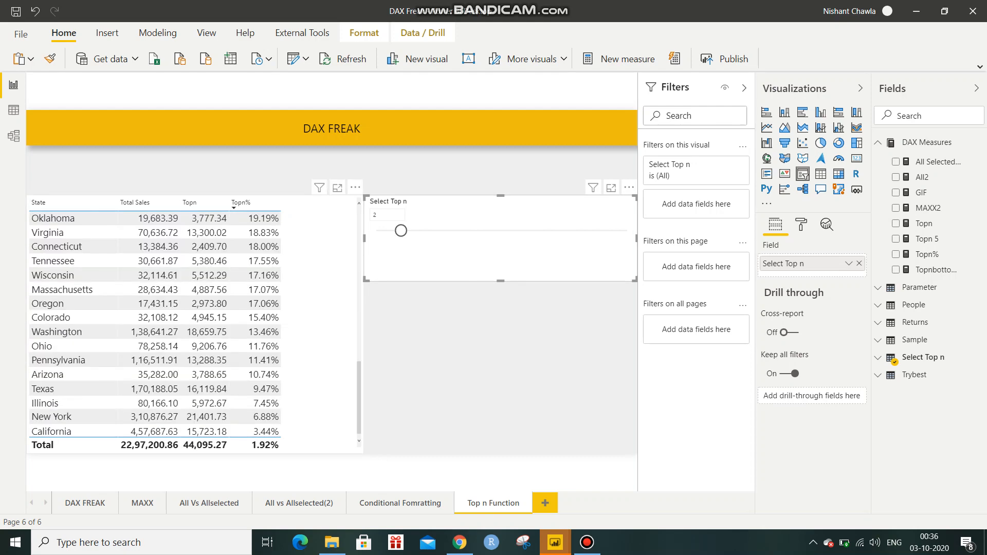
{"action": "scroll", "coordinate": [154, 324], "scroll_direction": "up", "scroll_amount": 9}
{"action": "left_click", "coordinate": [319, 308]}
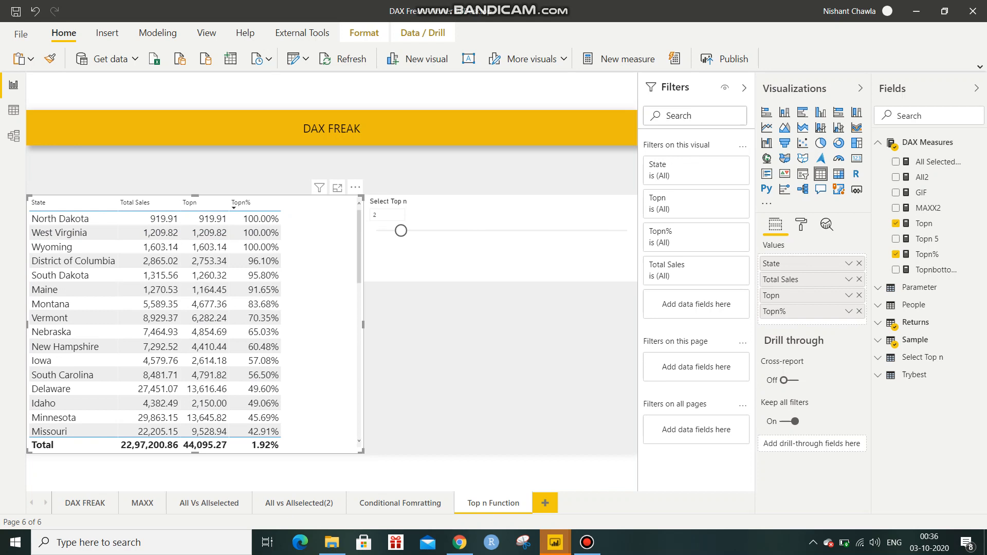